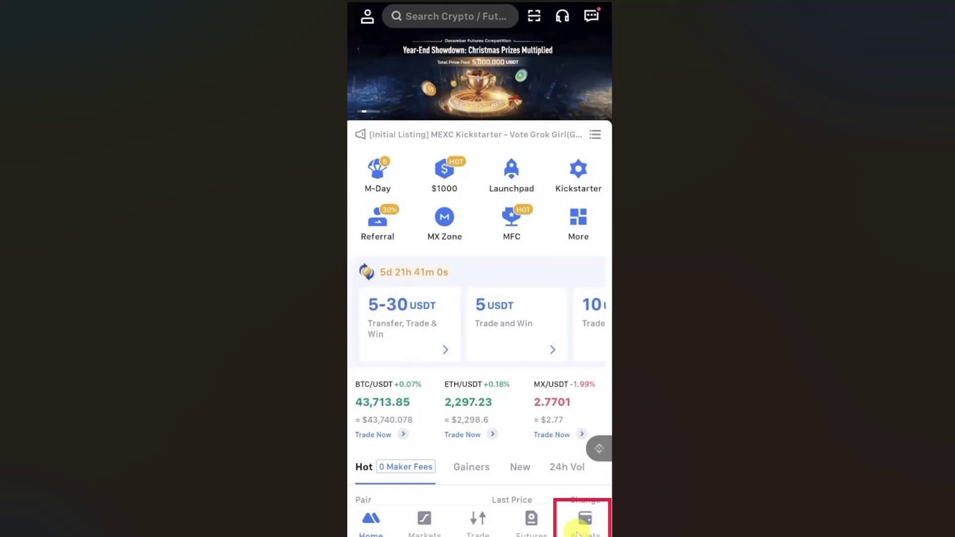
# Start a withdrawal from the MEXC wallet overview to reach the coin list showing USDT.
pyautogui.click(593, 525)
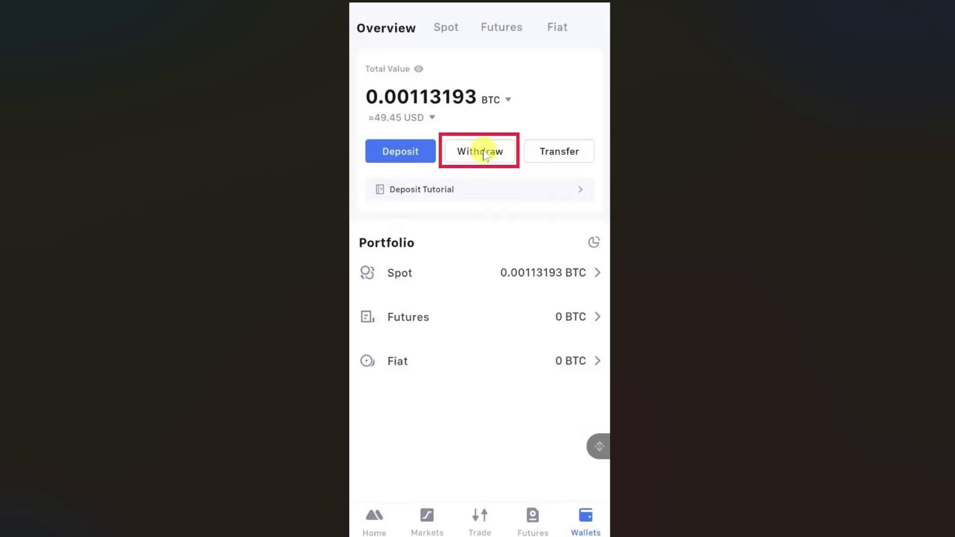
pyautogui.click(480, 163)
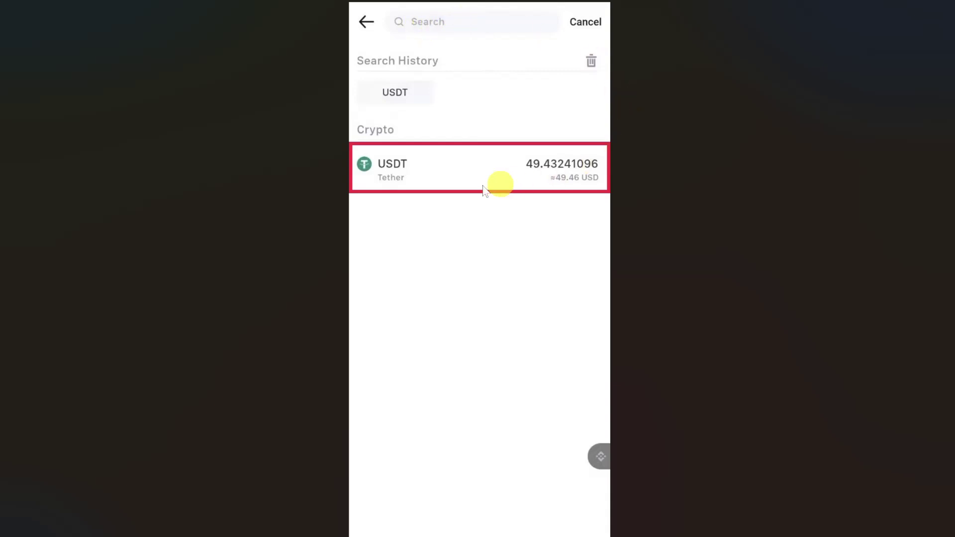
# Pick USDT for on-chain withdrawal and accept the risk notice.
pyautogui.click(449, 173)
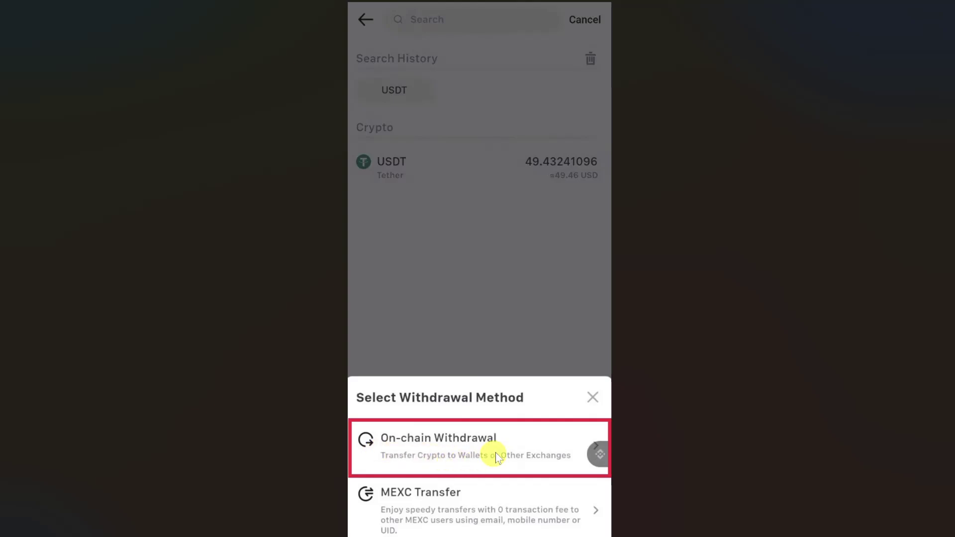
pyautogui.click(447, 451)
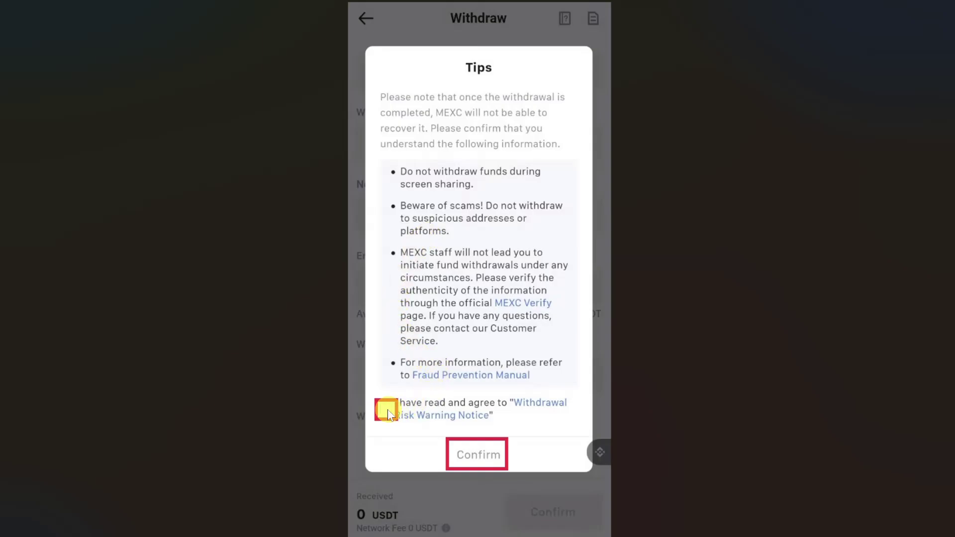
pyautogui.click(477, 454)
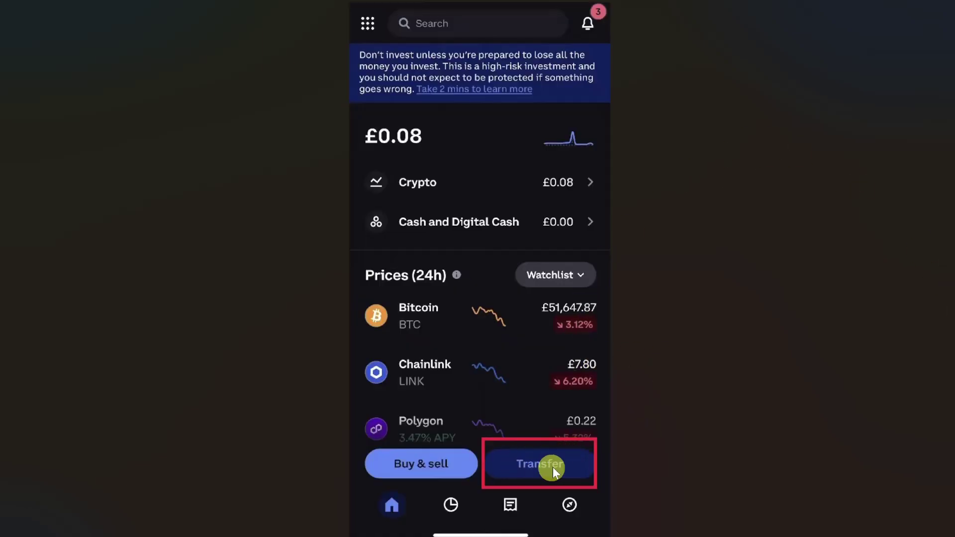
# Open Coinbase's send/receive options to get the Tether receiving address.
pyautogui.click(552, 464)
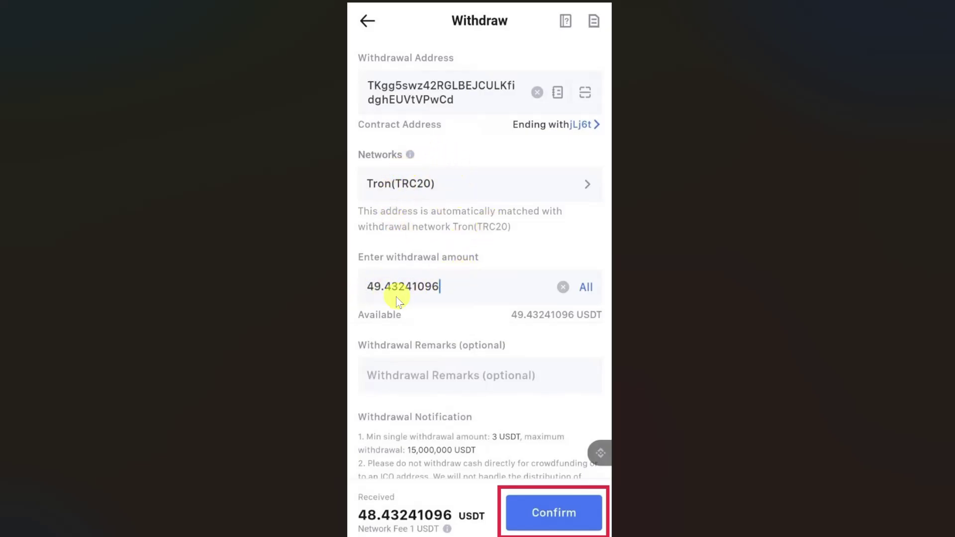
# Finish the USDT form with the Tron(TRC20) address and full 49.43241096 amount.
pyautogui.click(544, 503)
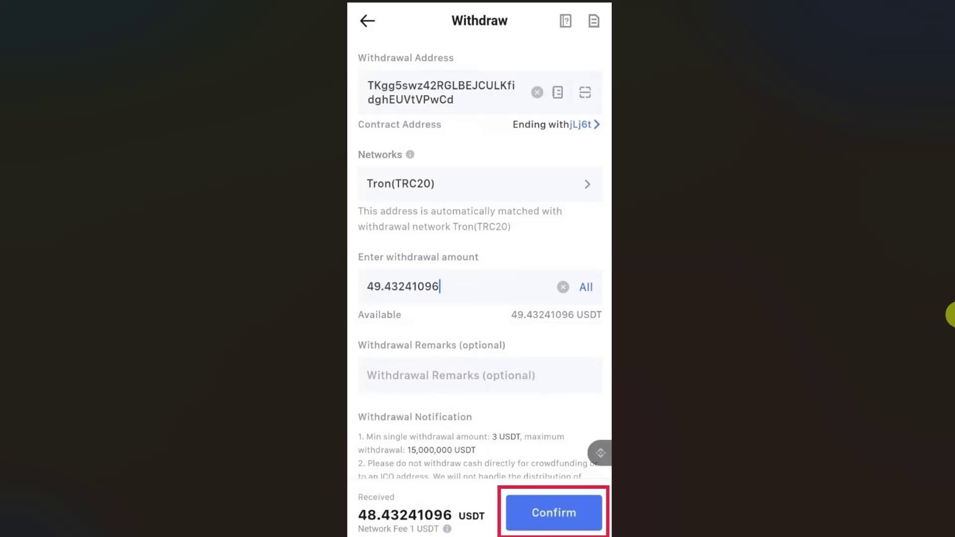